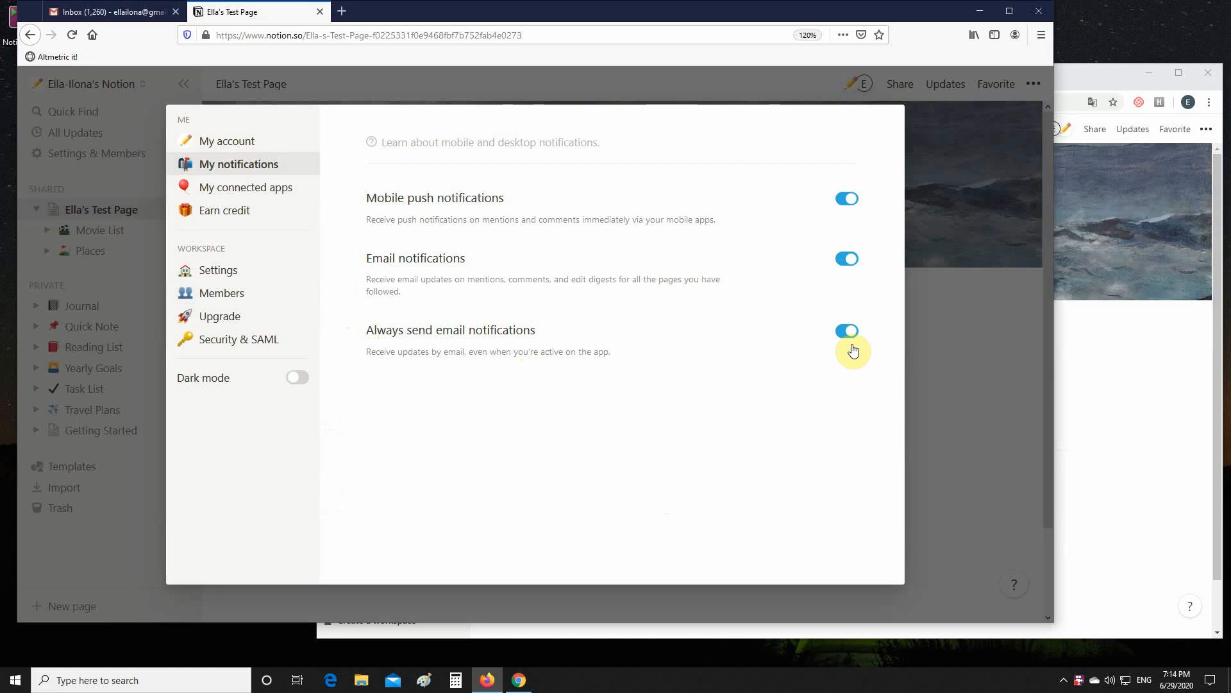
# Close the notification settings and open the Places subpage of the test page
pyautogui.click(953, 383)
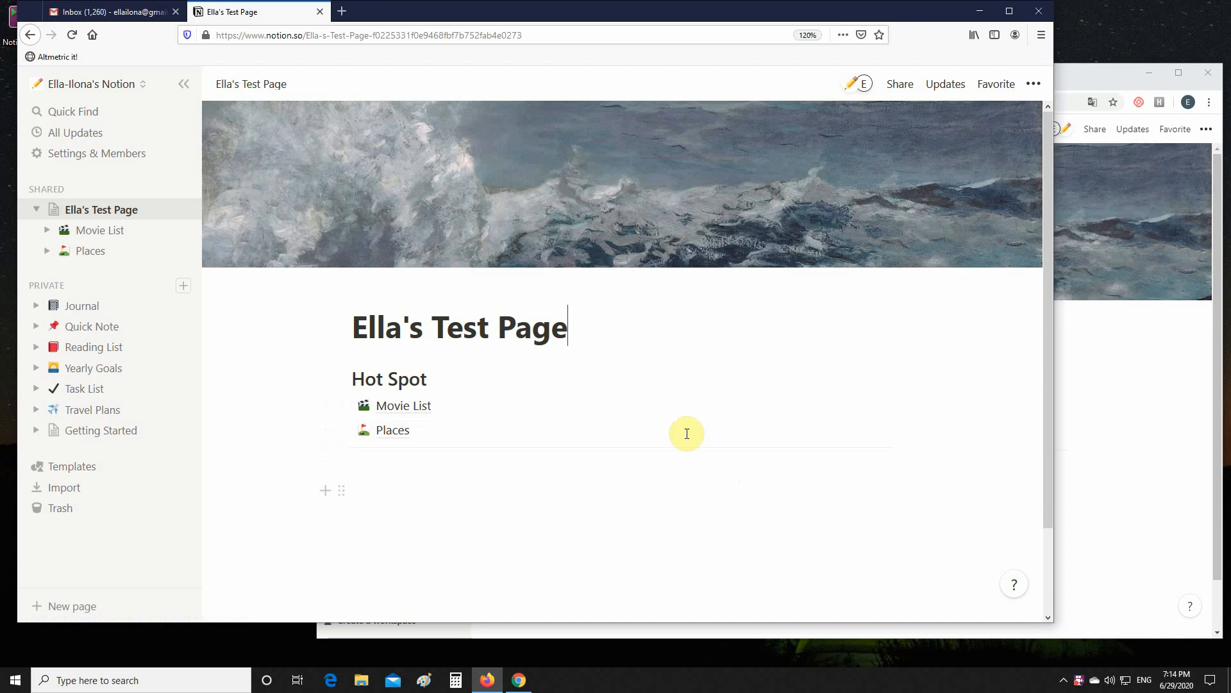
pyautogui.moveTo(536, 306)
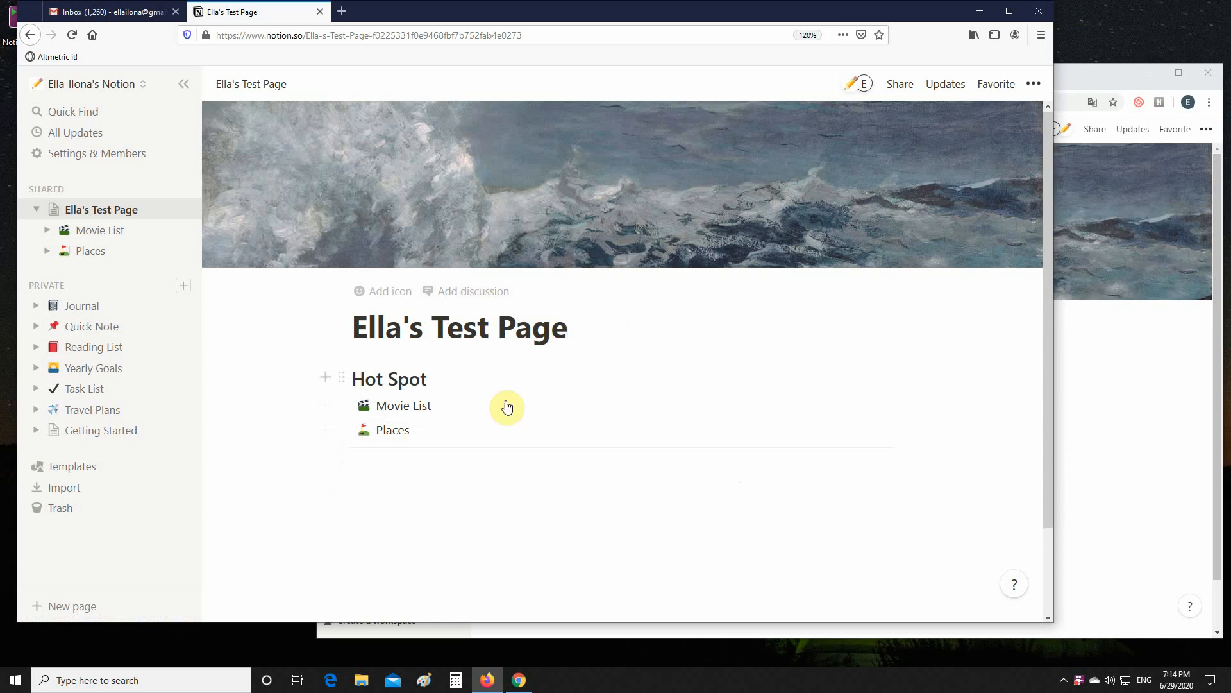
pyautogui.click(341, 382)
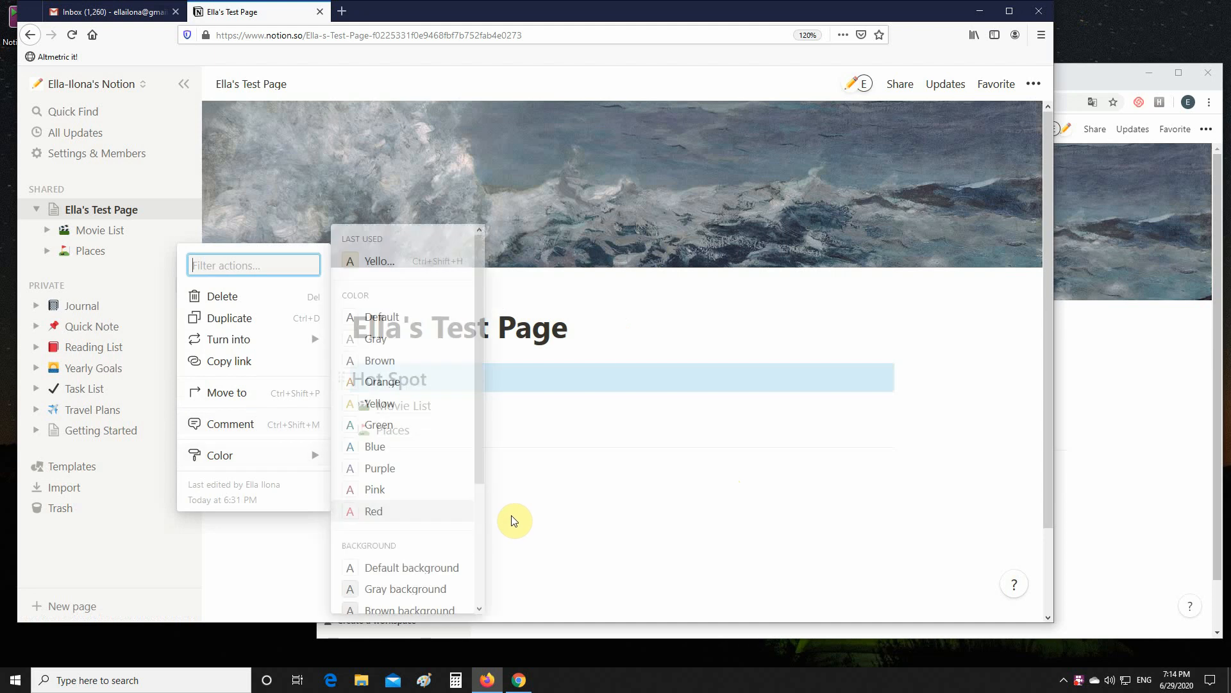
pyautogui.press('Escape')
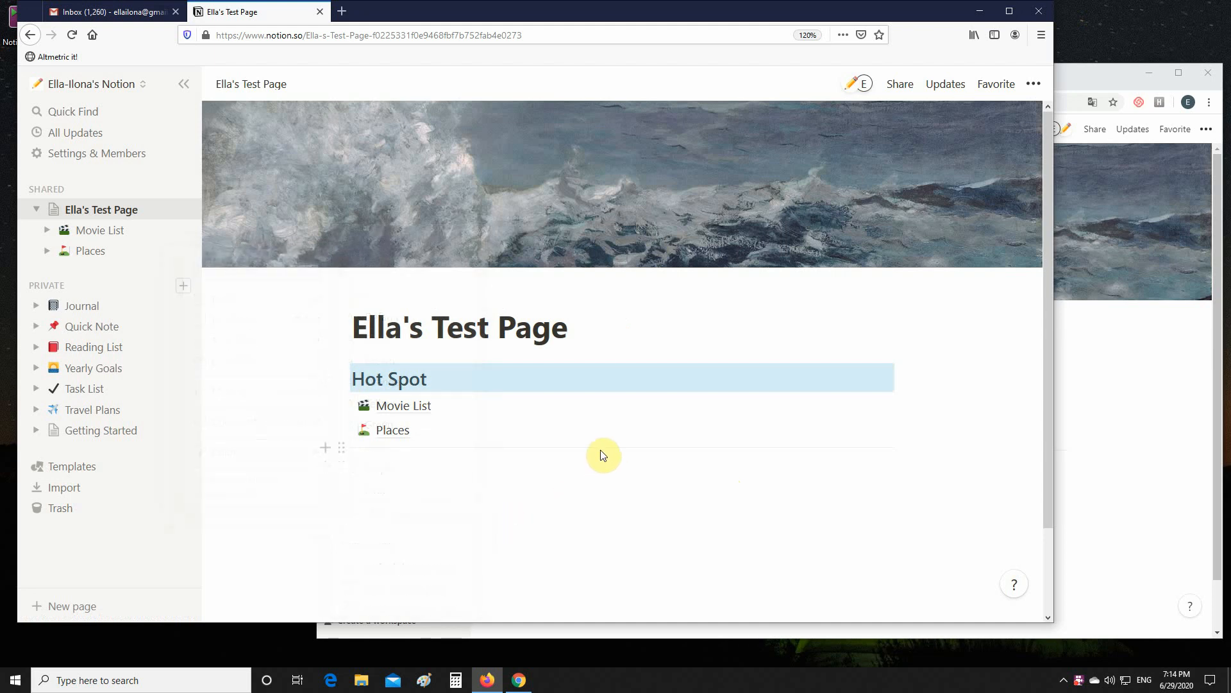
pyautogui.click(387, 435)
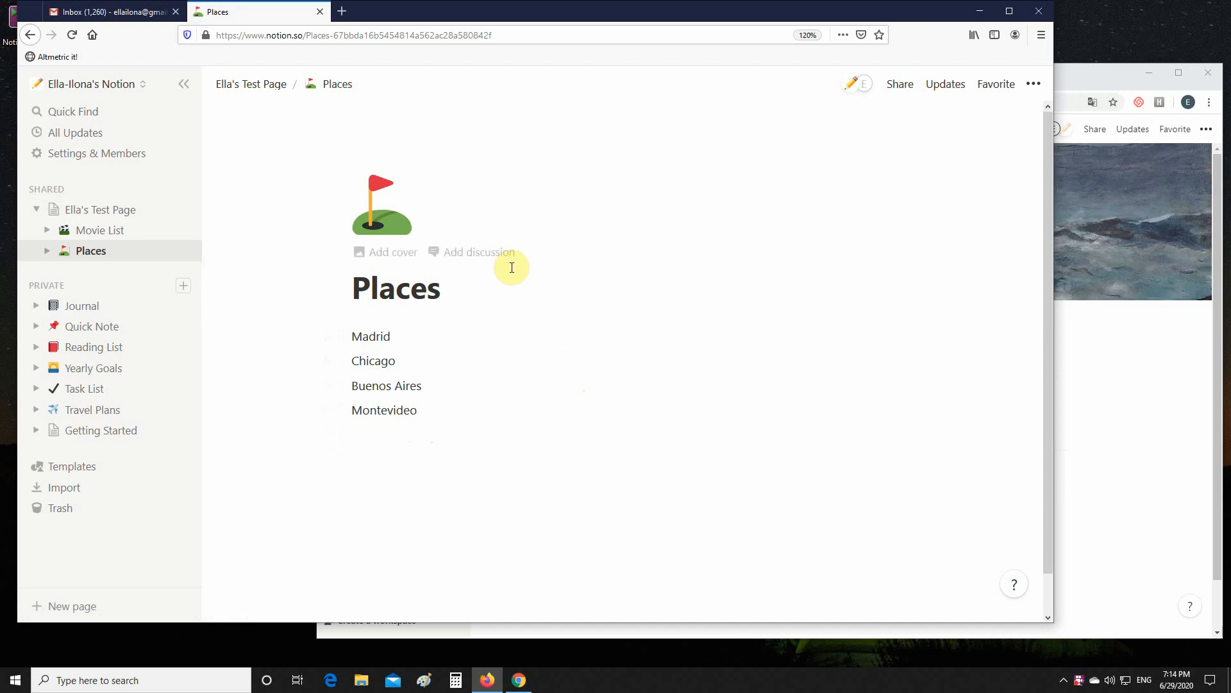
# Add a page discussion on Places saying 'Hi', mentioning the guest member, then 'any thought?', and send it
pyautogui.click(464, 254)
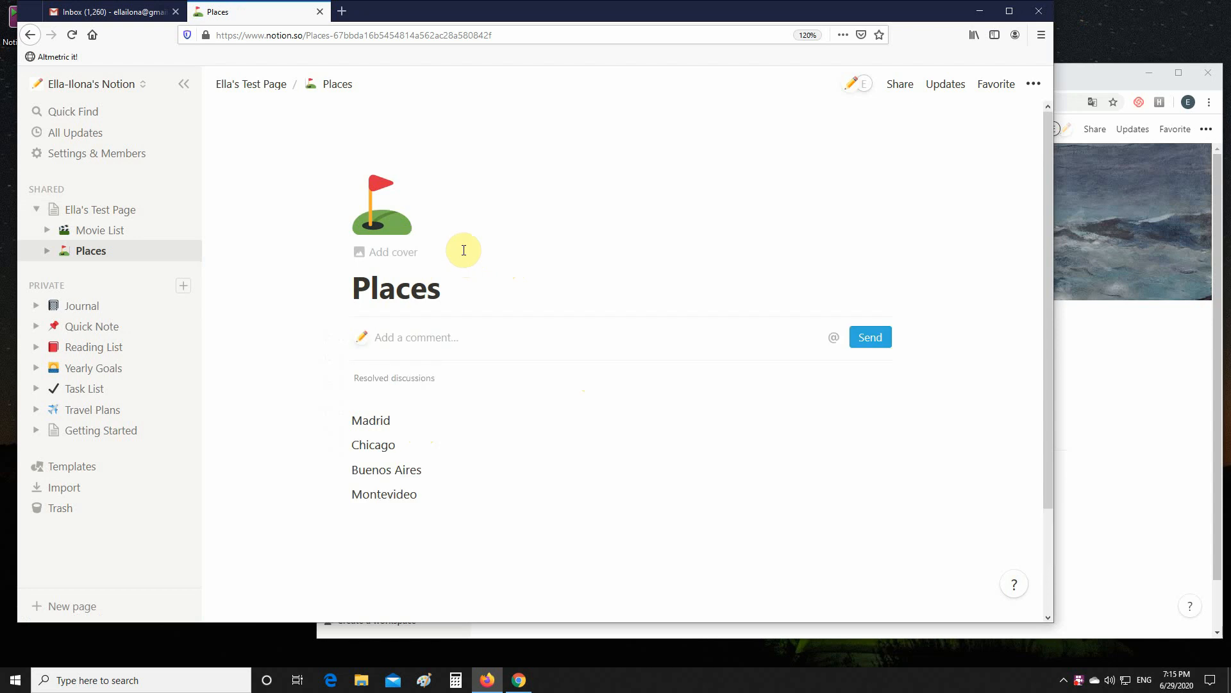
pyautogui.write('Hi')
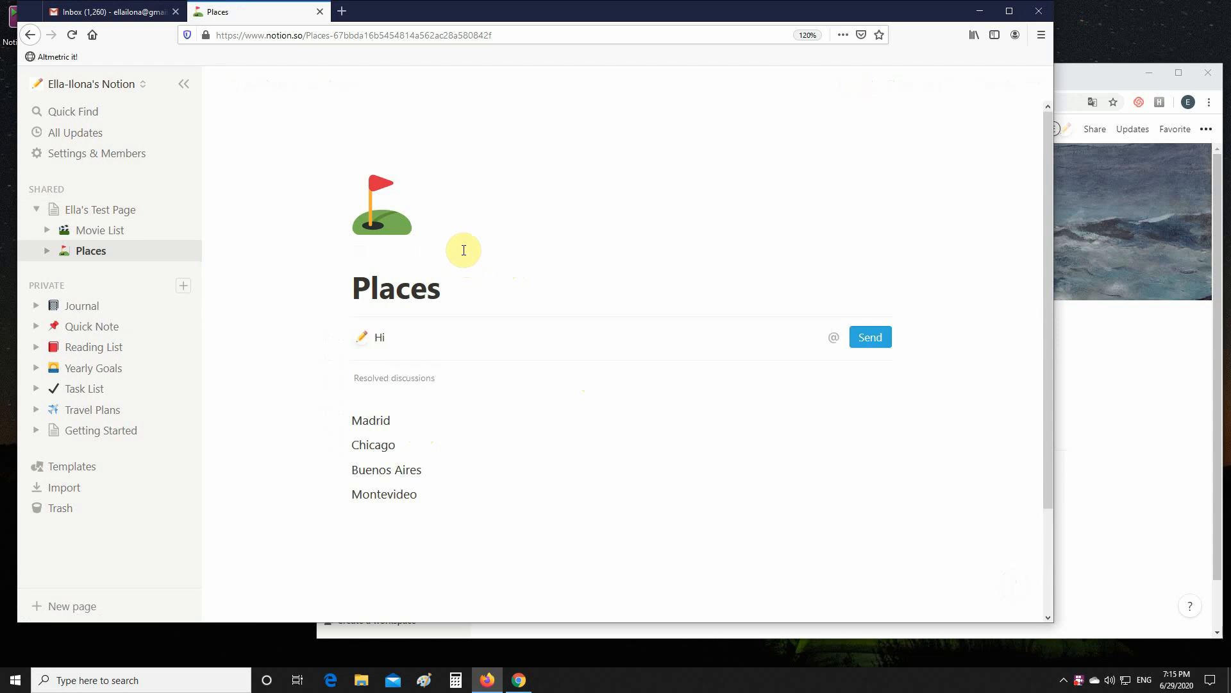
pyautogui.write(' @')
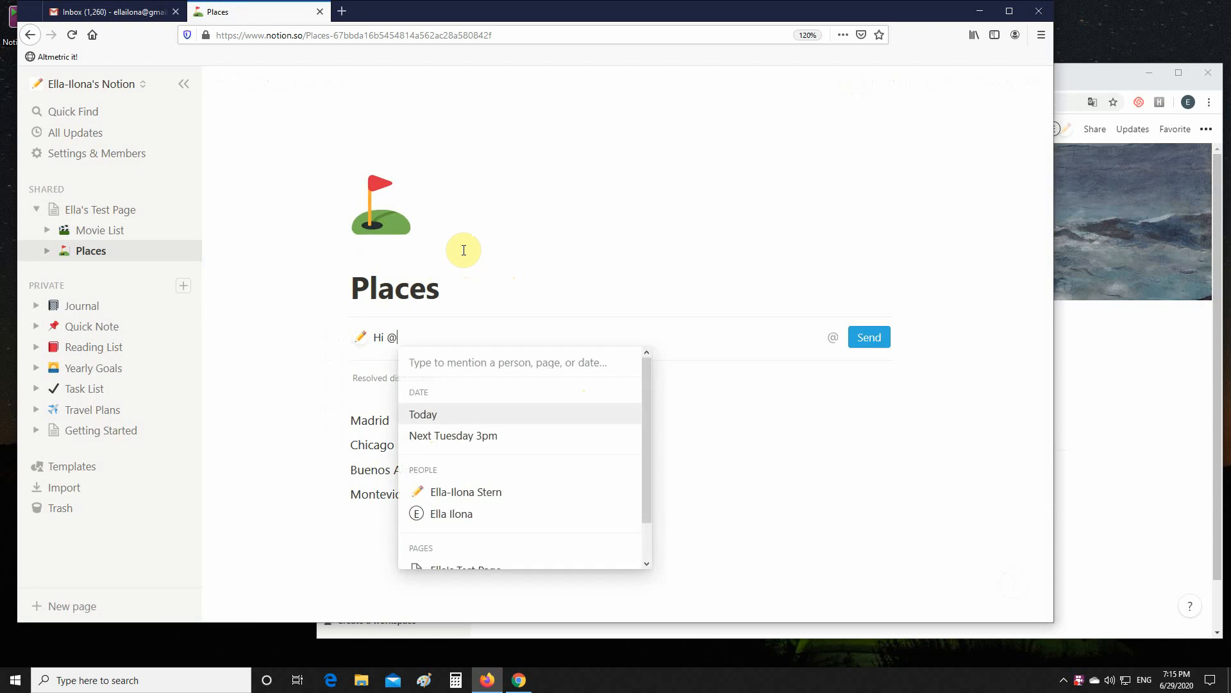
pyautogui.click(463, 519)
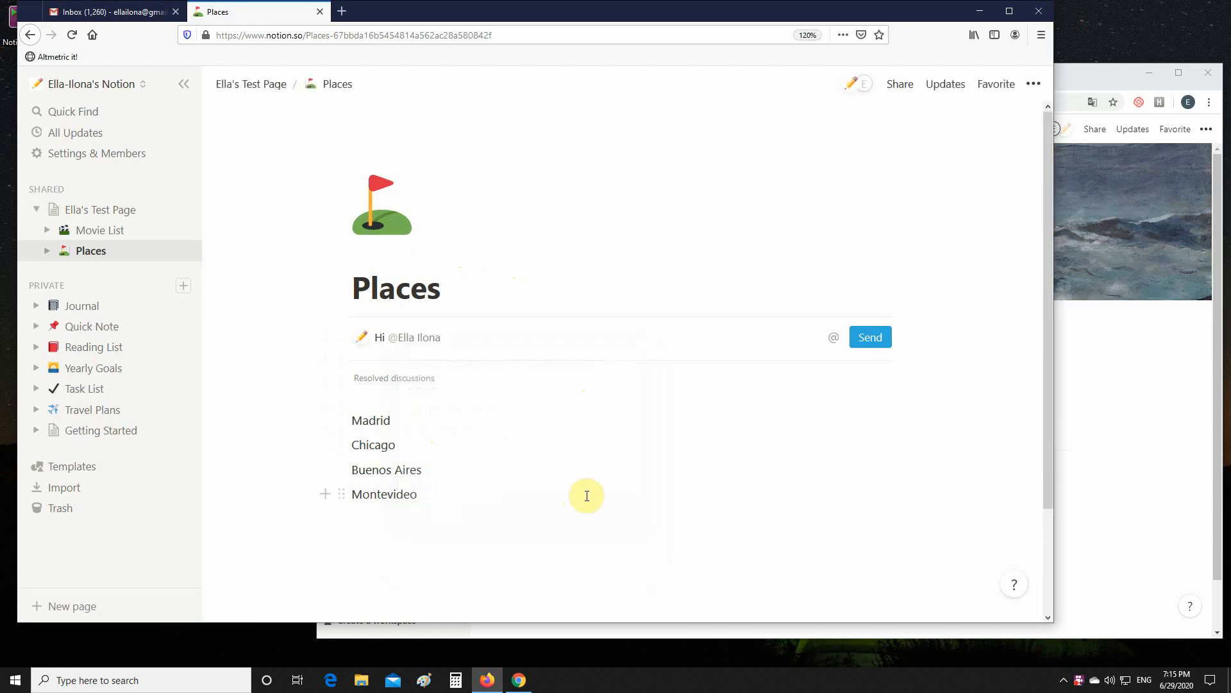
pyautogui.write('any th')
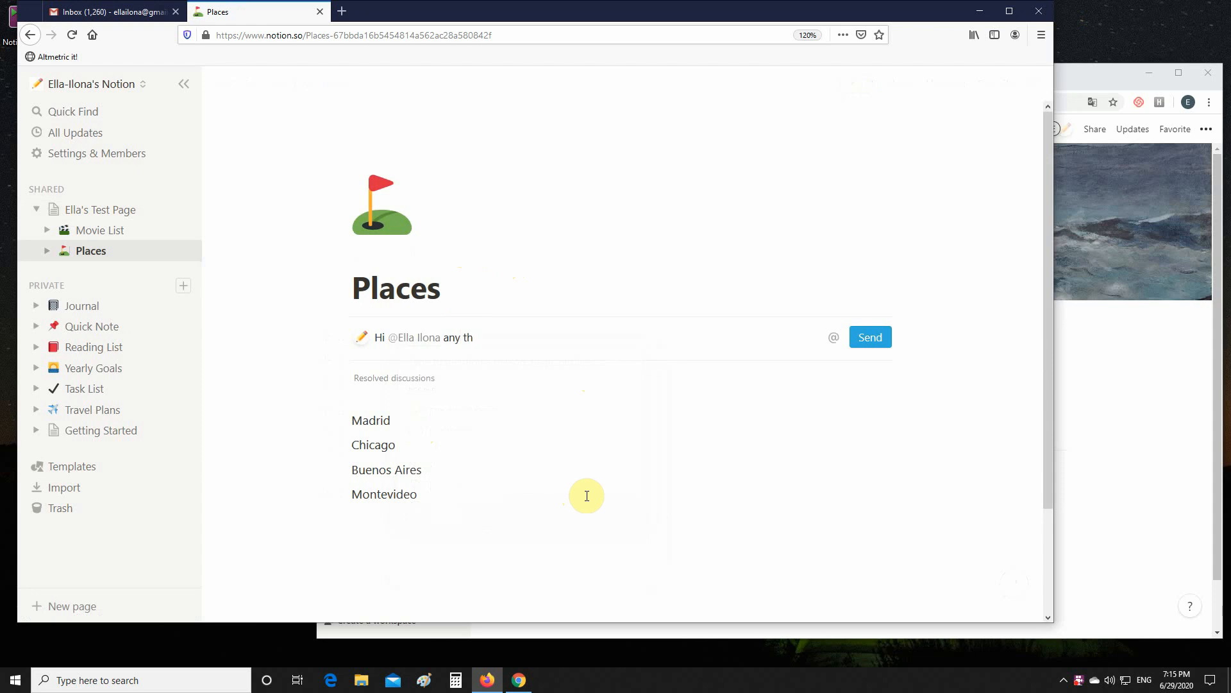
pyautogui.write('ought?')
pyautogui.click(869, 338)
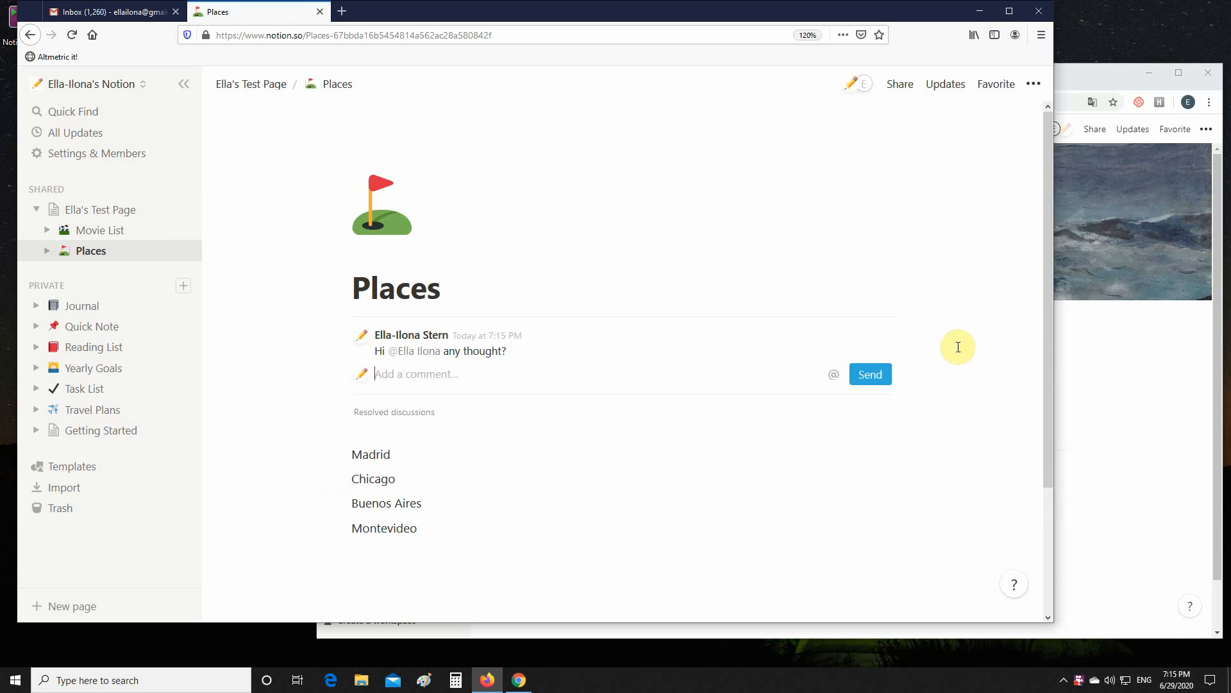
# Switch to the guest's browser window and open the Places comment notification from All Updates
pyautogui.click(973, 279)
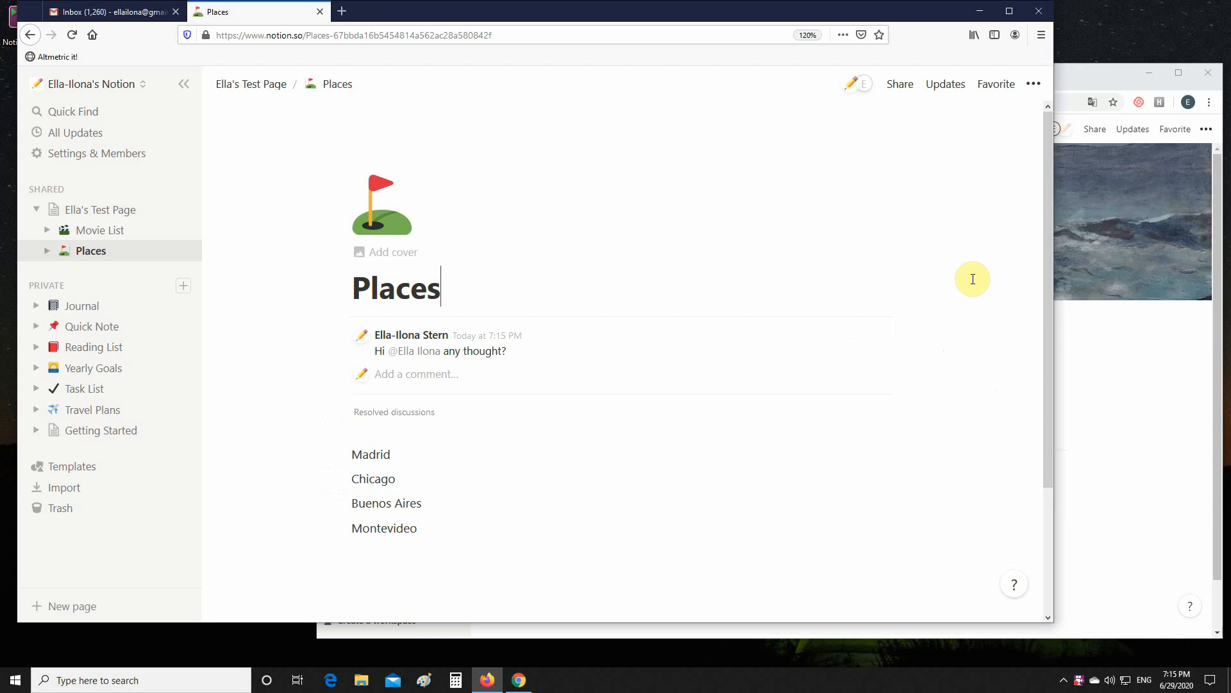
pyautogui.click(521, 681)
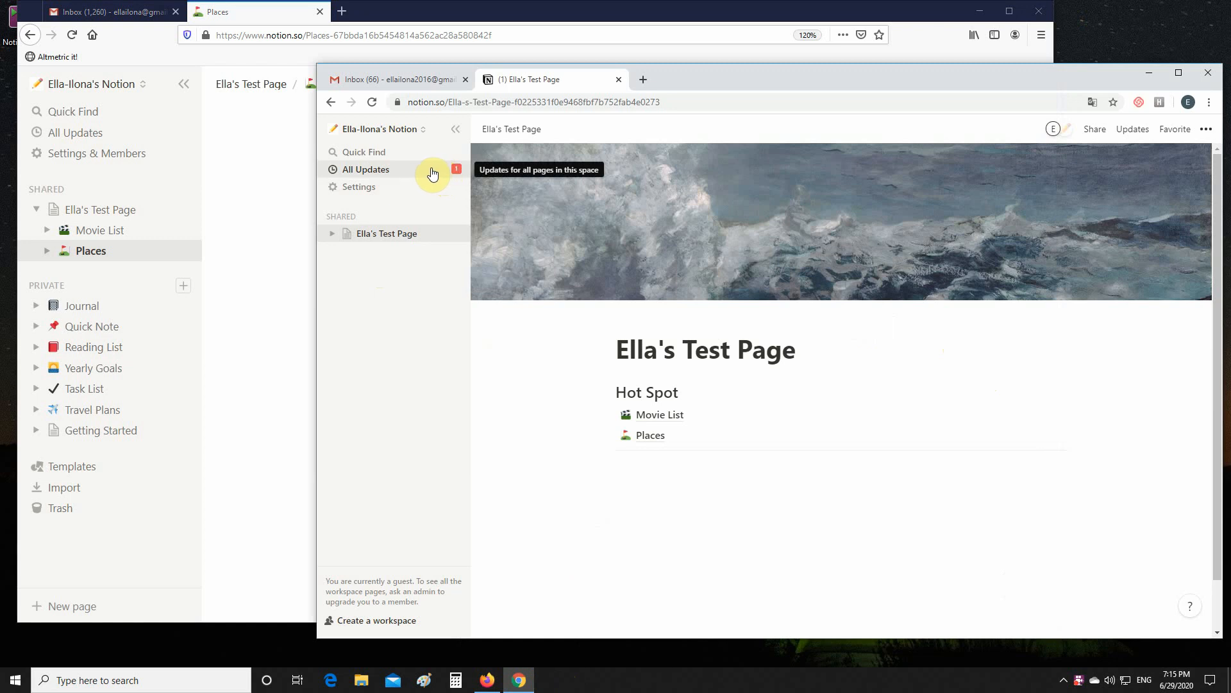
pyautogui.click(377, 173)
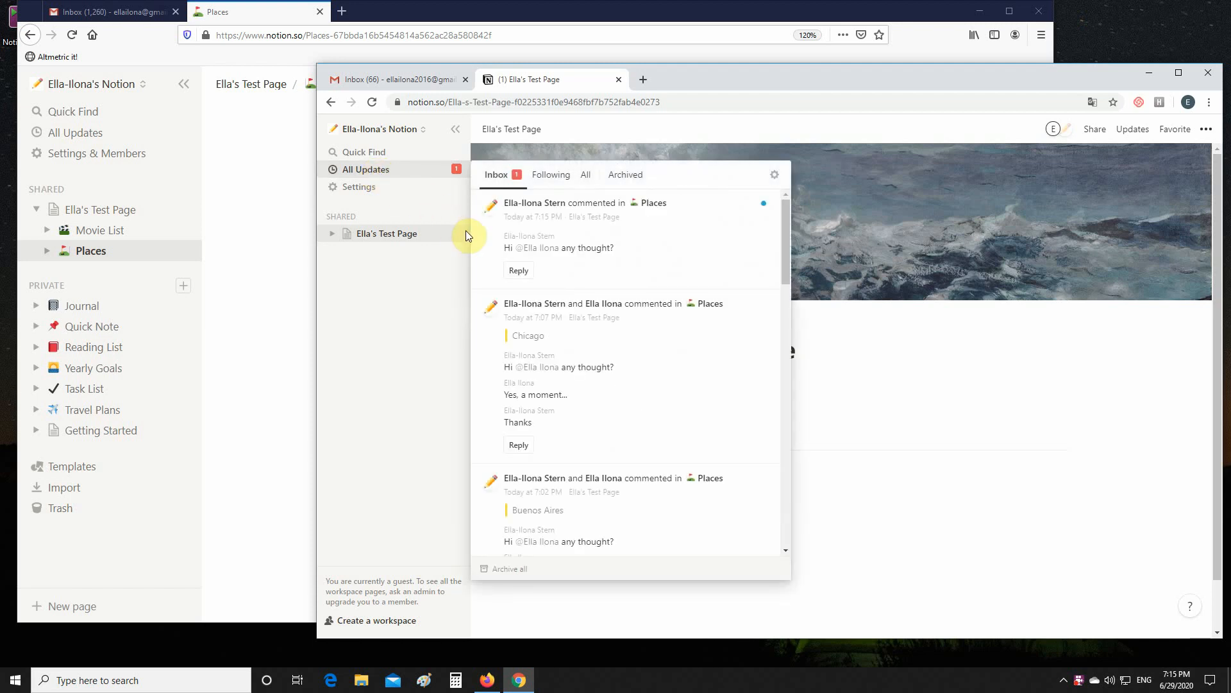
pyautogui.click(597, 255)
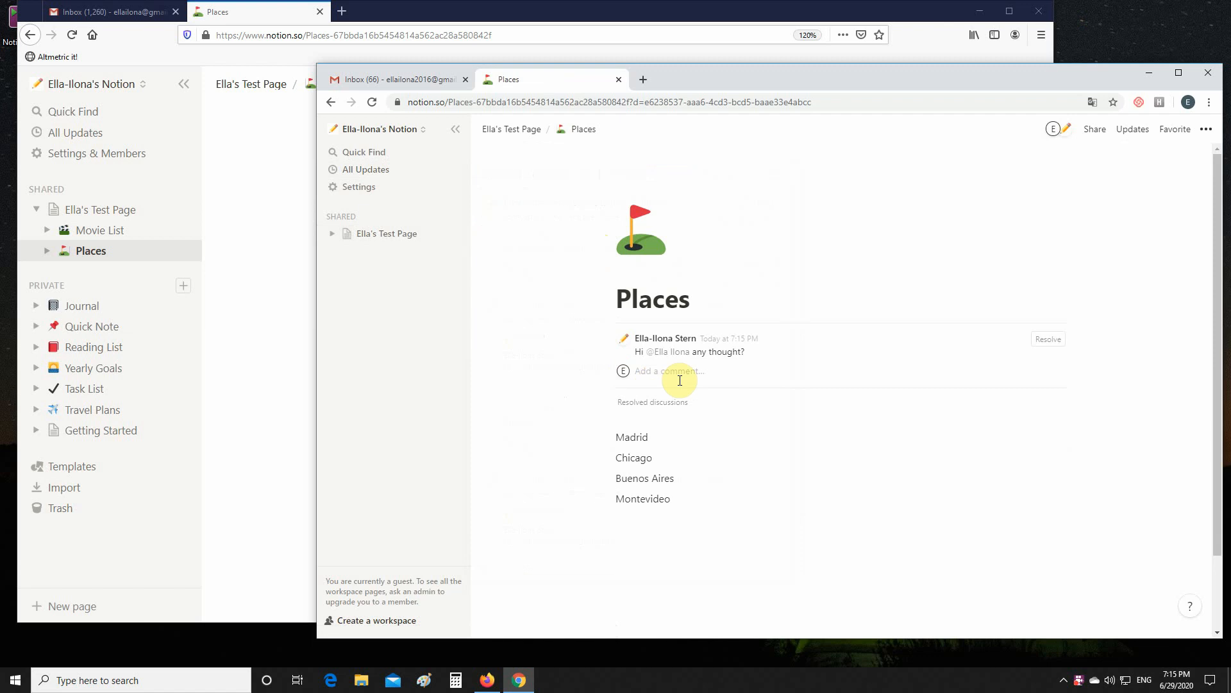
# Reply 'Hi ...sure...a bit later' to the Places discussion and send it
pyautogui.click(741, 376)
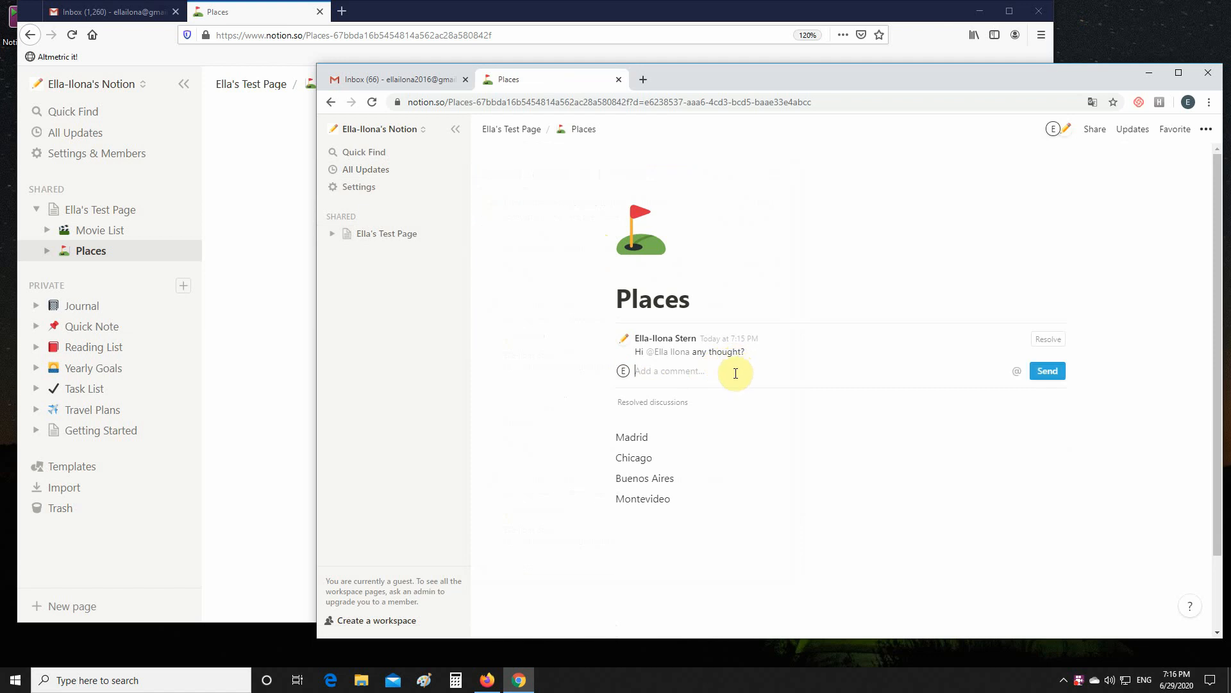
pyautogui.write('Hi ...sure...a bit later')
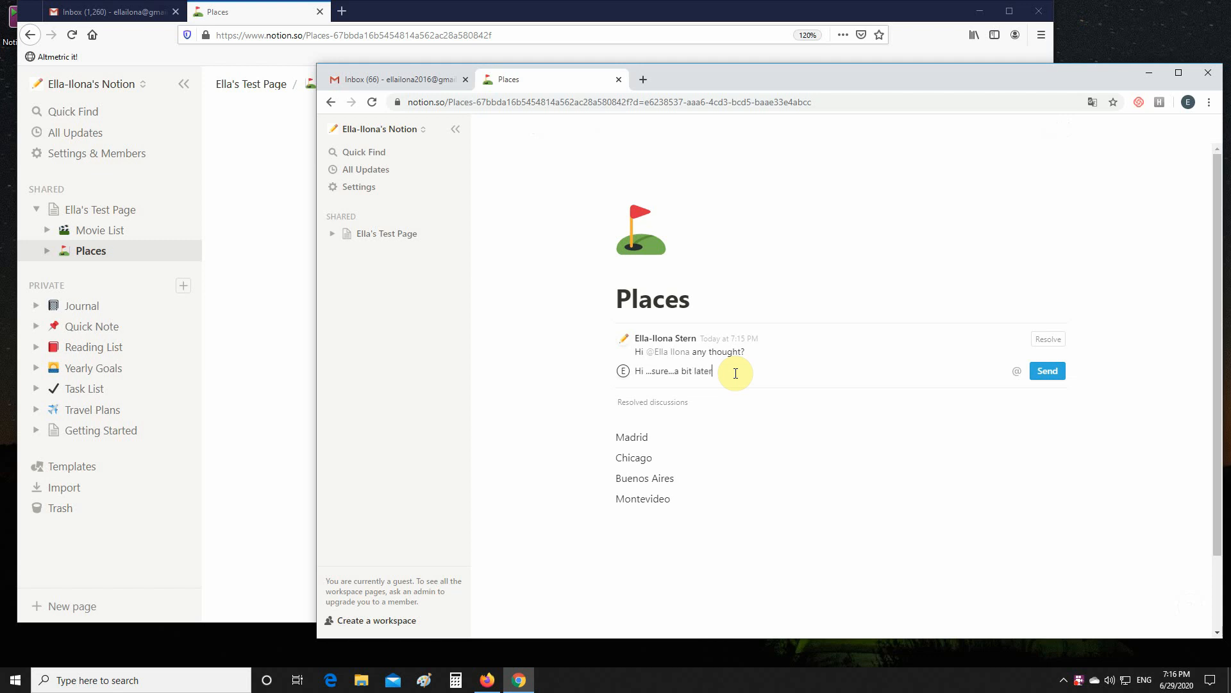
pyautogui.click(1048, 371)
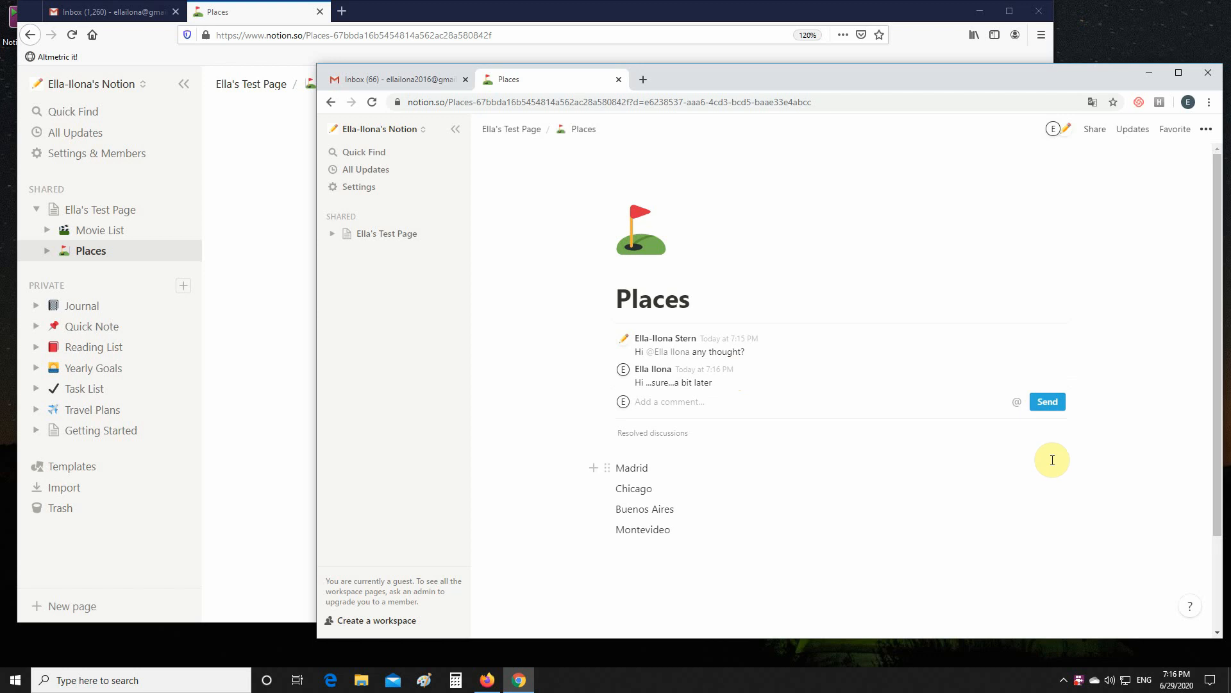
# Back in the owner's window, open the reply notification from All Updates and resolve the discussion
pyautogui.click(1083, 467)
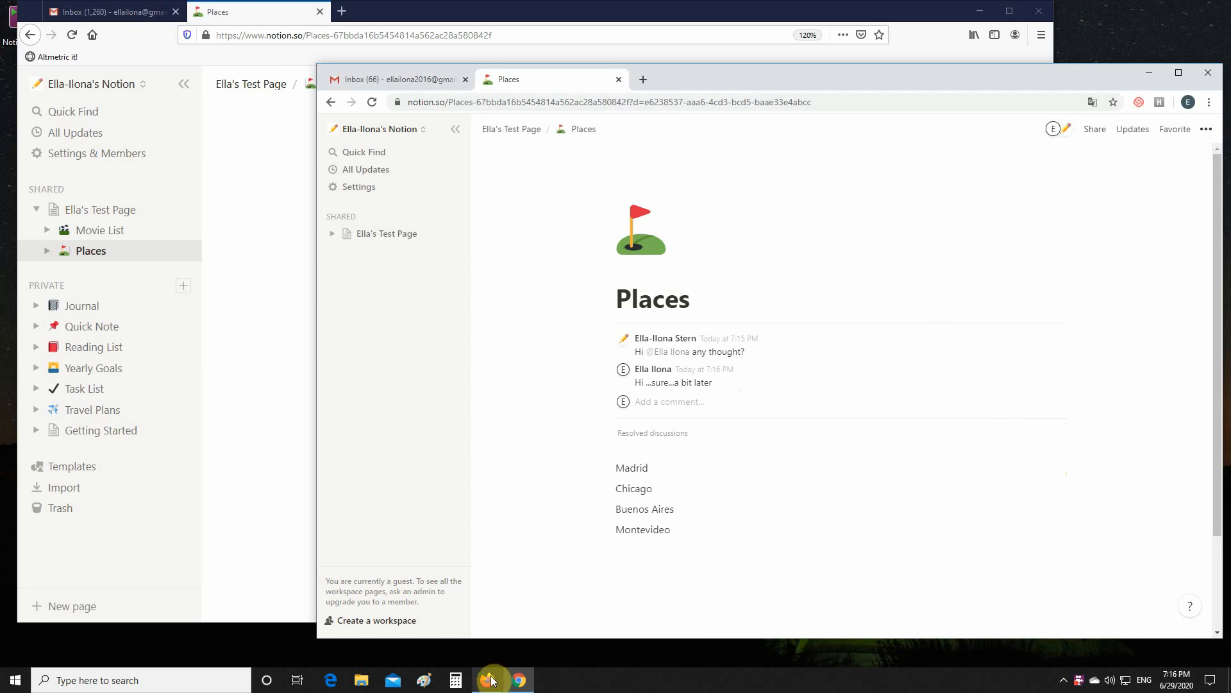
pyautogui.moveTo(488, 681)
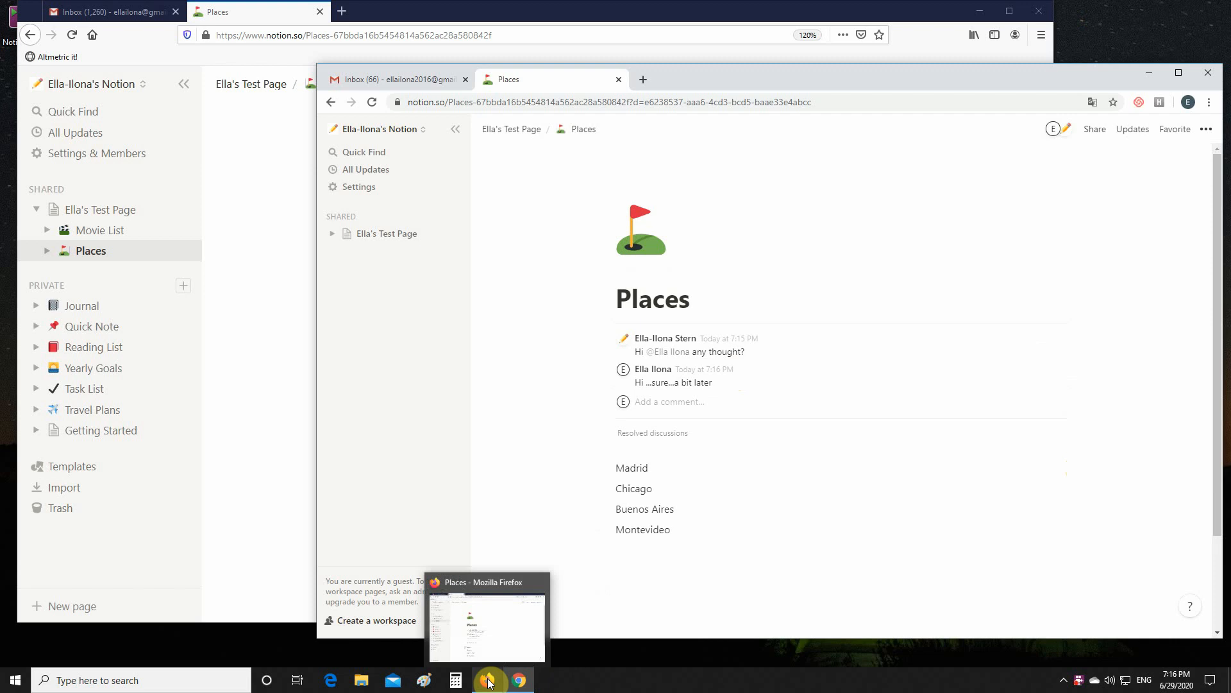
pyautogui.click(489, 682)
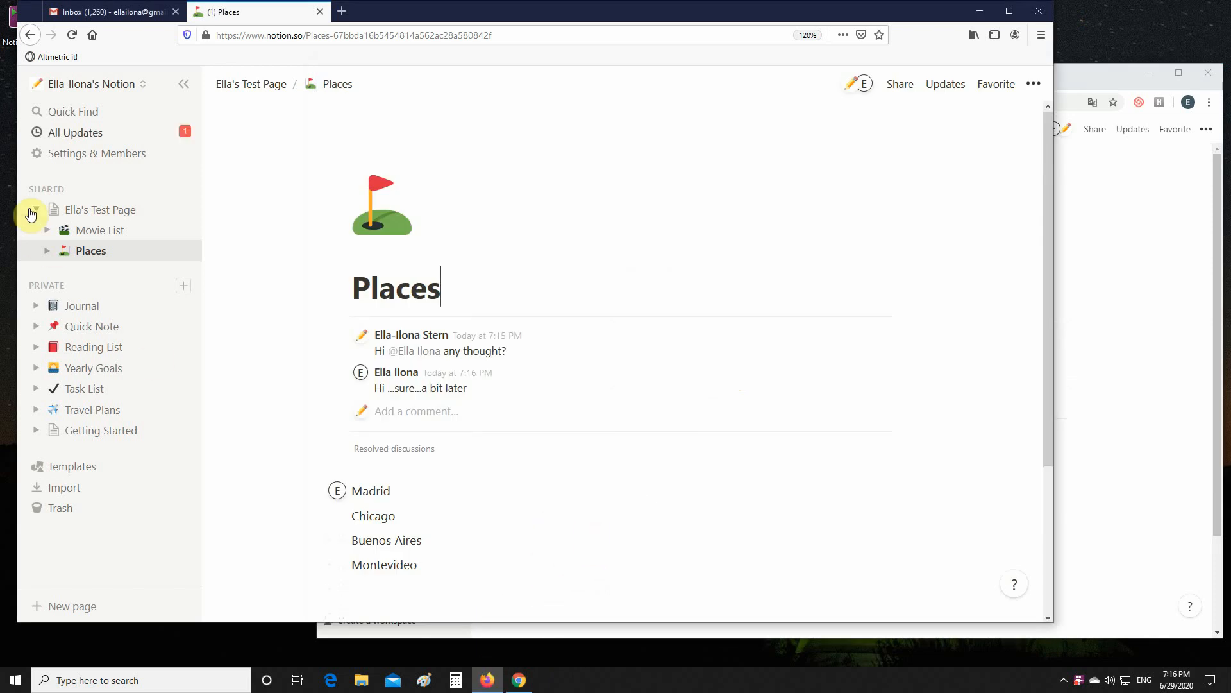
pyautogui.click(72, 134)
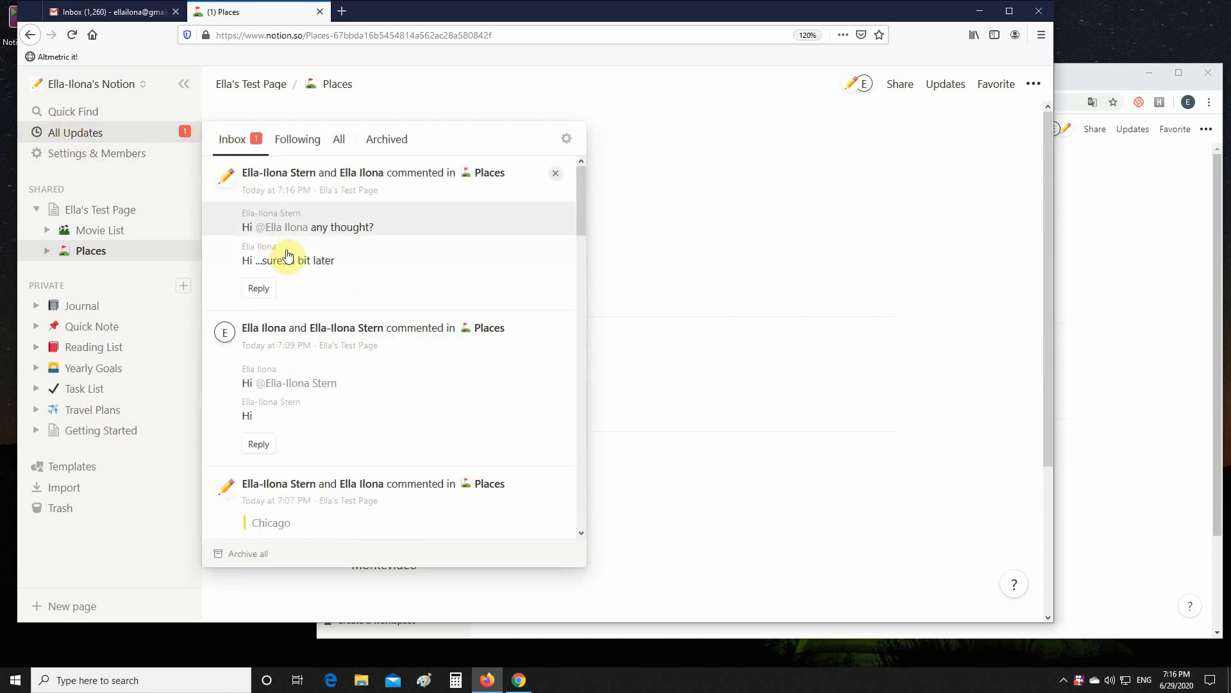
pyautogui.click(304, 263)
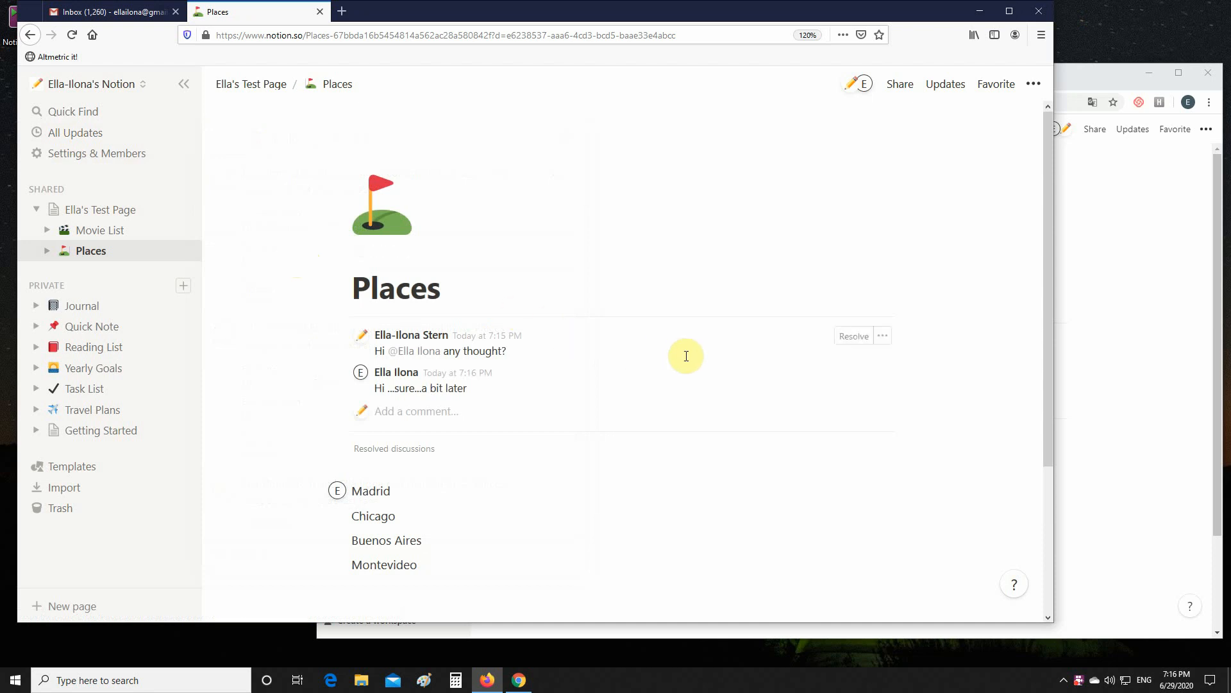
pyautogui.click(853, 340)
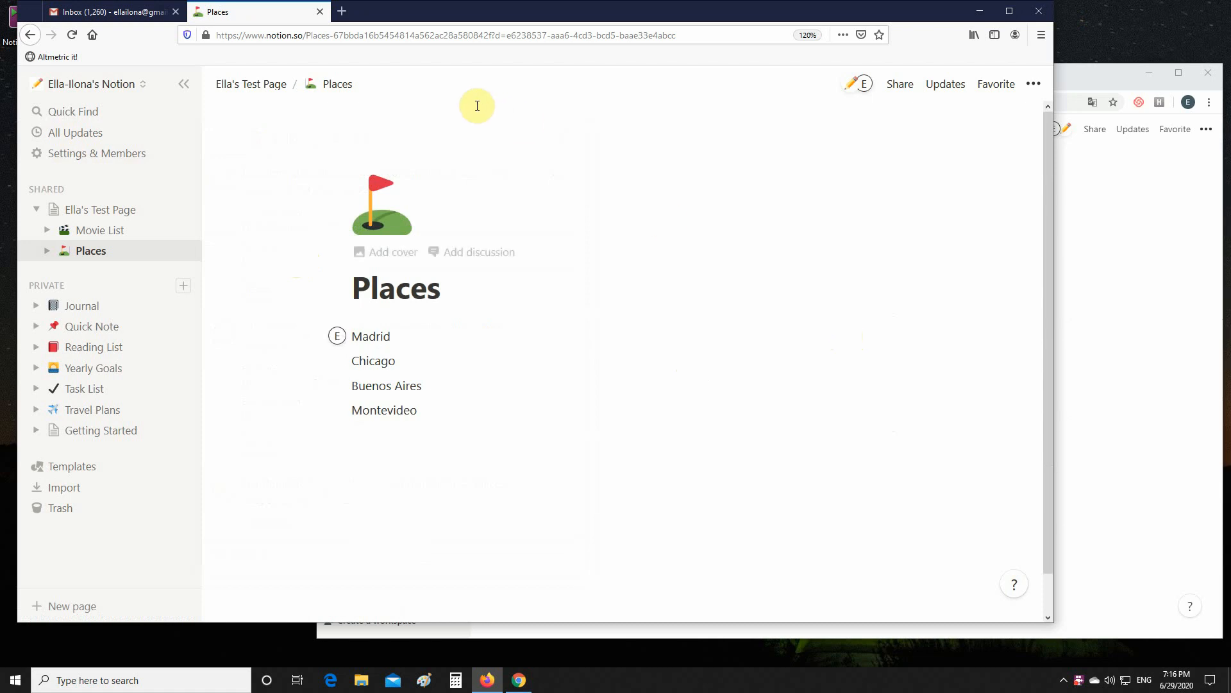
# From All Updates, reply 'Okay, take your time!' to the Places discussion and close the panel
pyautogui.click(92, 135)
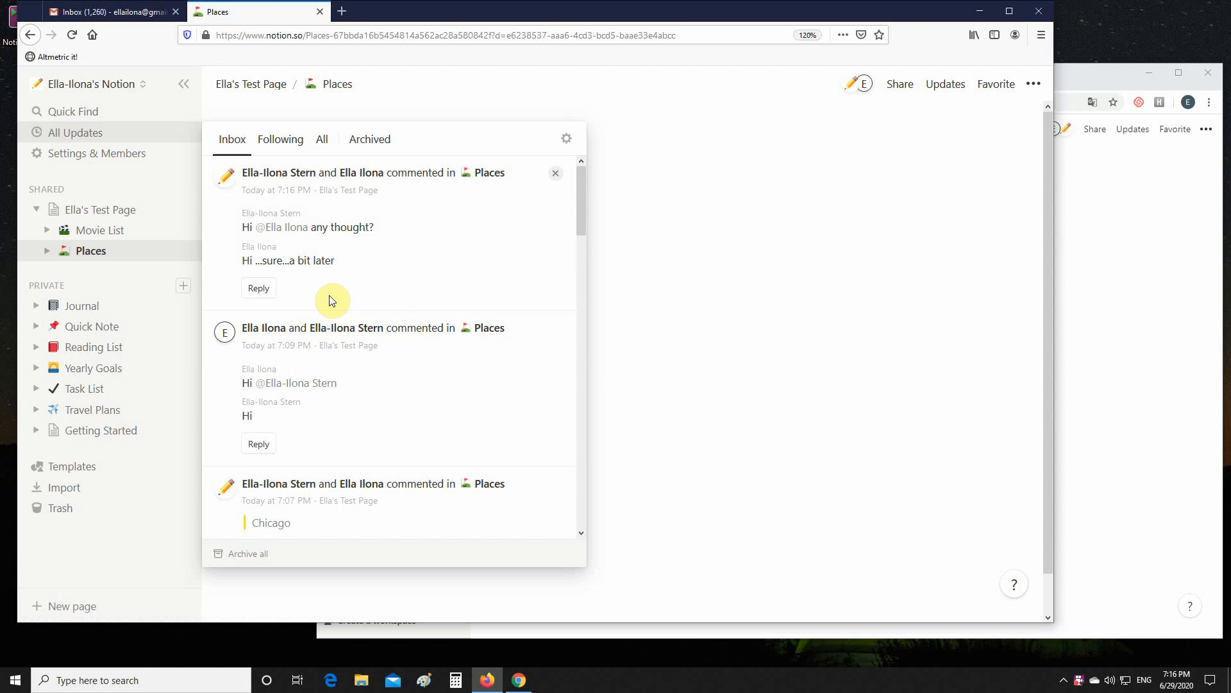
pyautogui.click(257, 293)
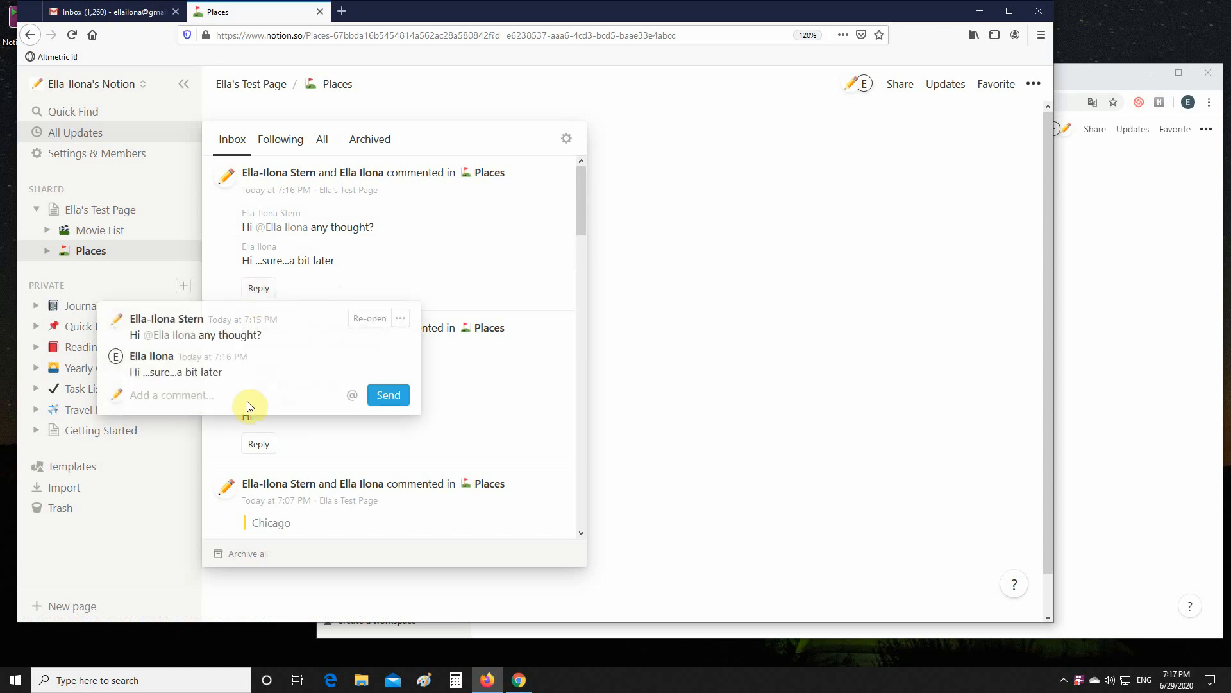
pyautogui.write('Okay')
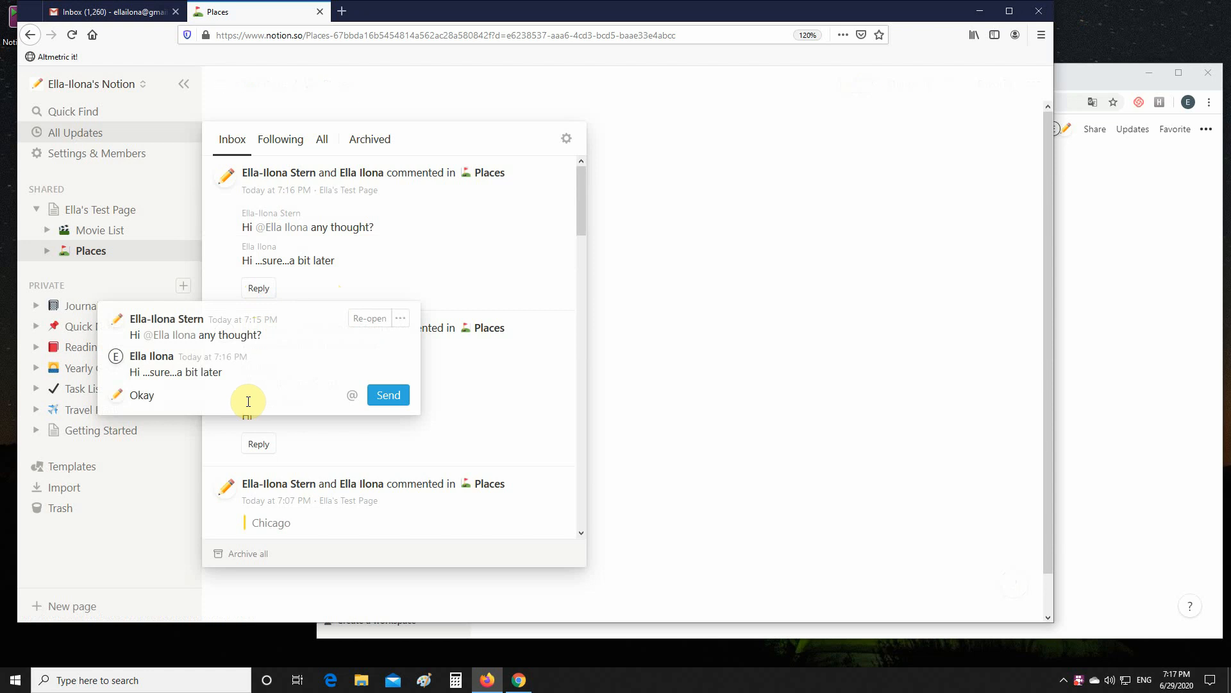
pyautogui.write(', take your time!')
pyautogui.click(388, 395)
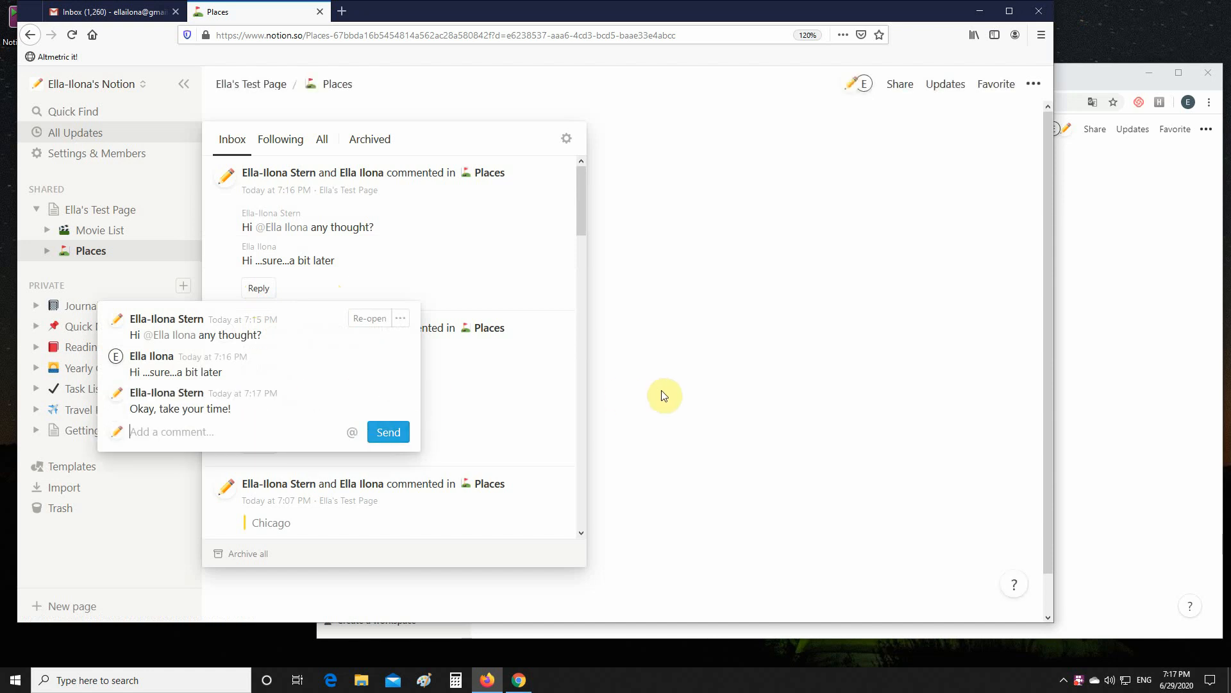
pyautogui.click(683, 396)
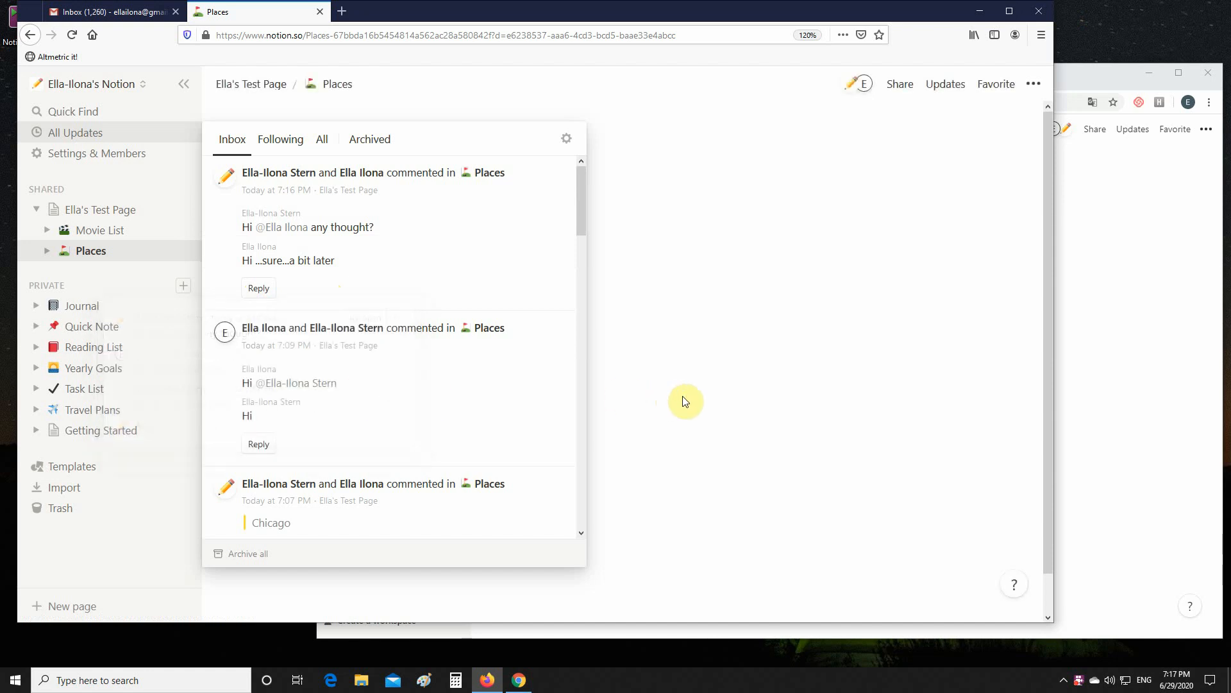
pyautogui.click(667, 344)
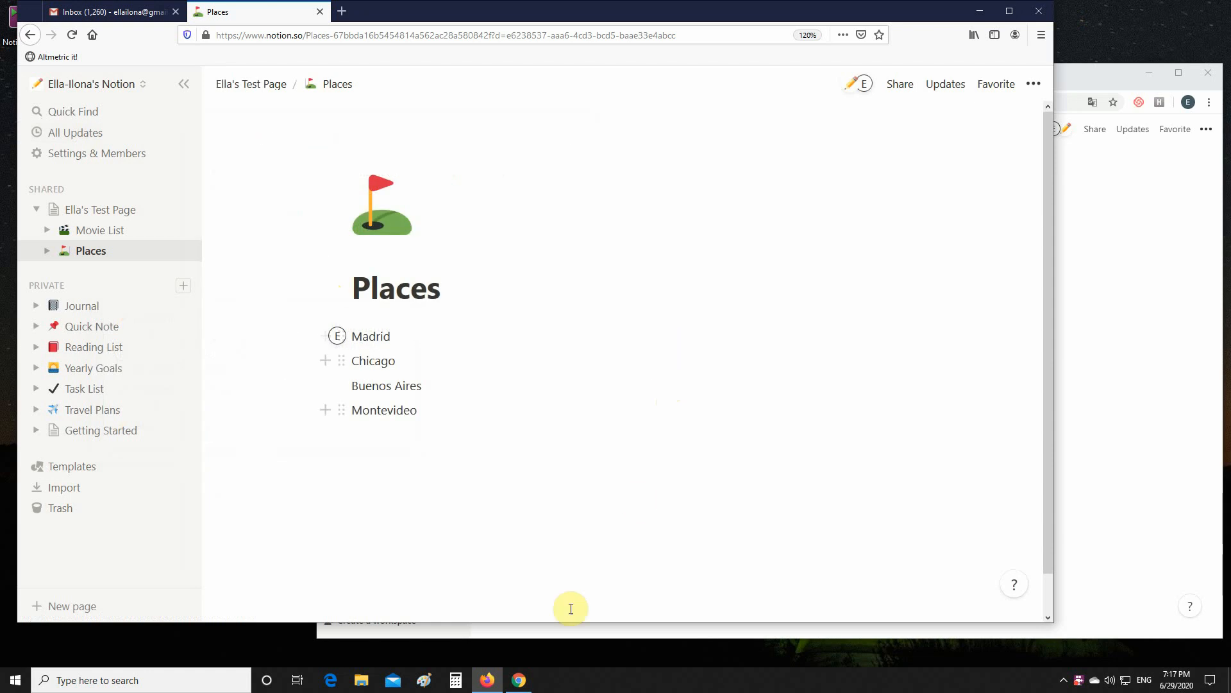